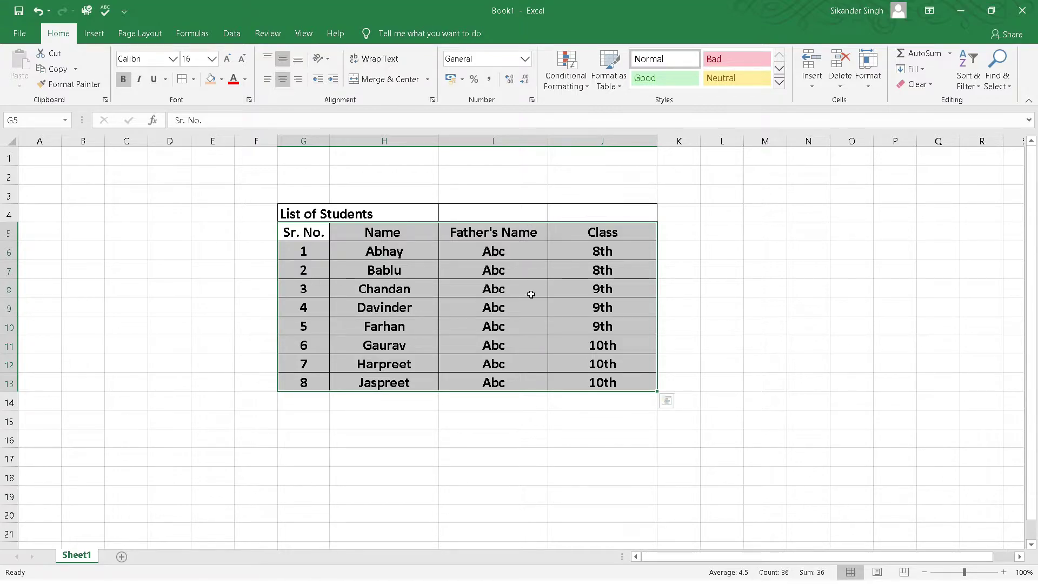
left_click(308, 214)
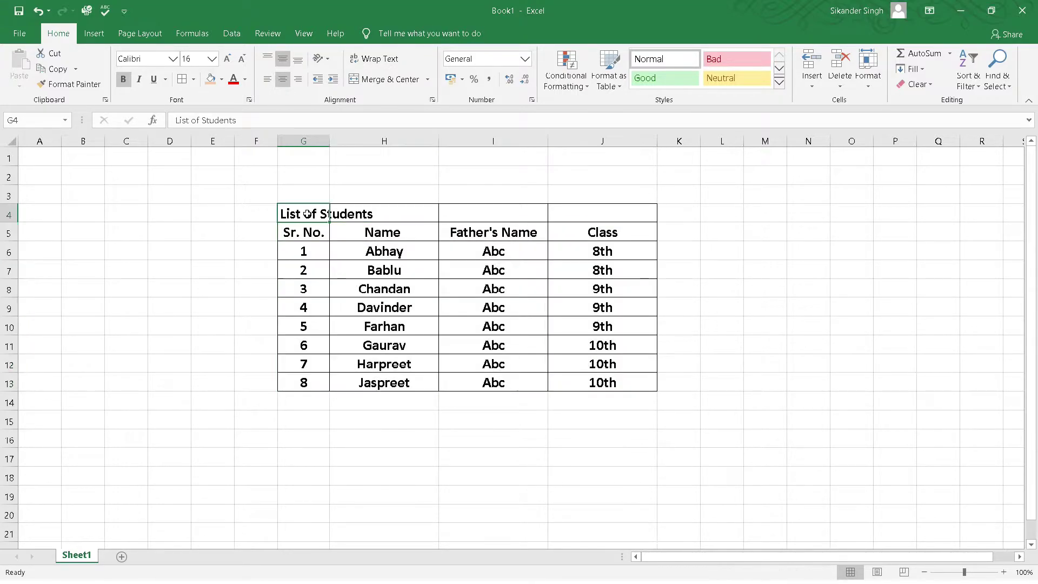
left_click(400, 215)
left_click(457, 217)
left_click(570, 219)
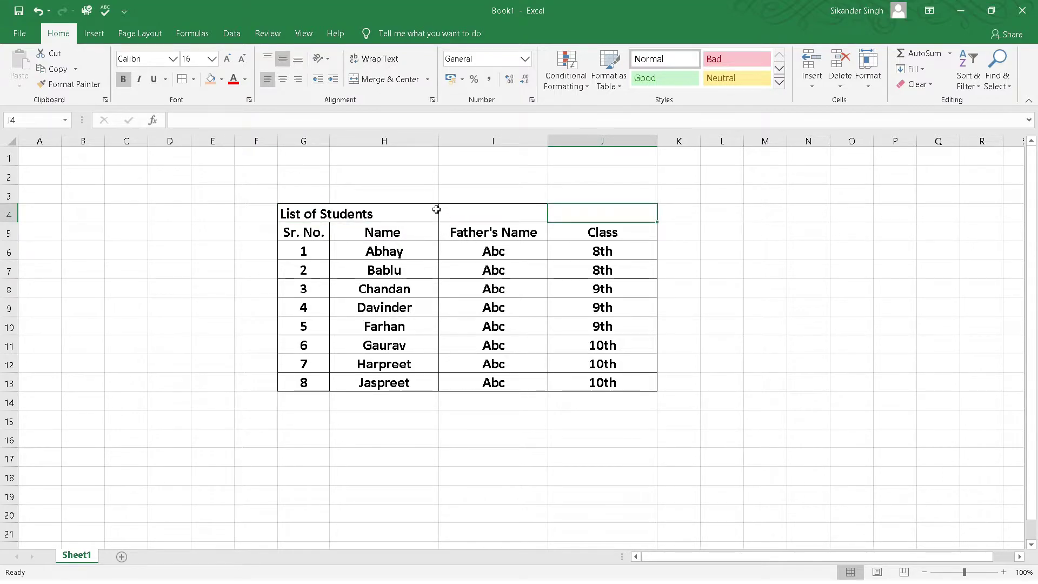
left_click(394, 216)
type("sdfsdfsdf")
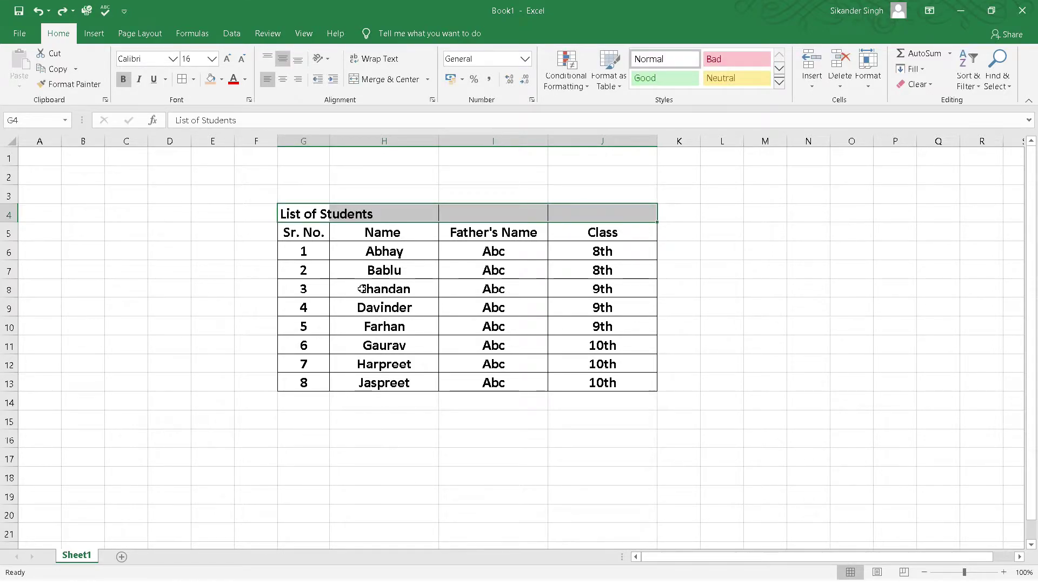
Step: Merge and center the "List of Students" title across the table's full width, cells G4:J4
left_click_drag(292, 216, 569, 222)
left_click(385, 79)
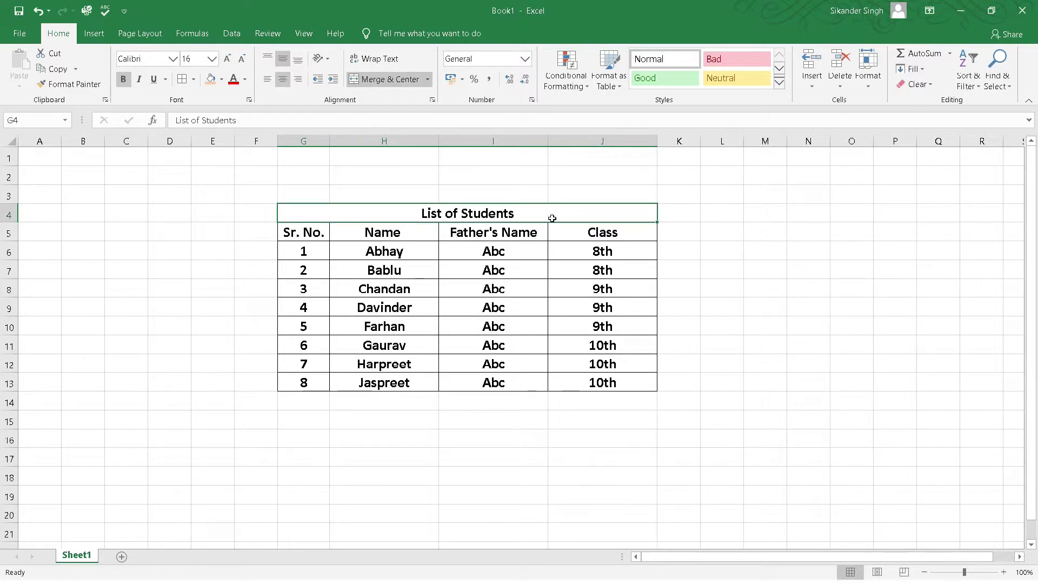
left_click_drag(304, 195, 603, 196)
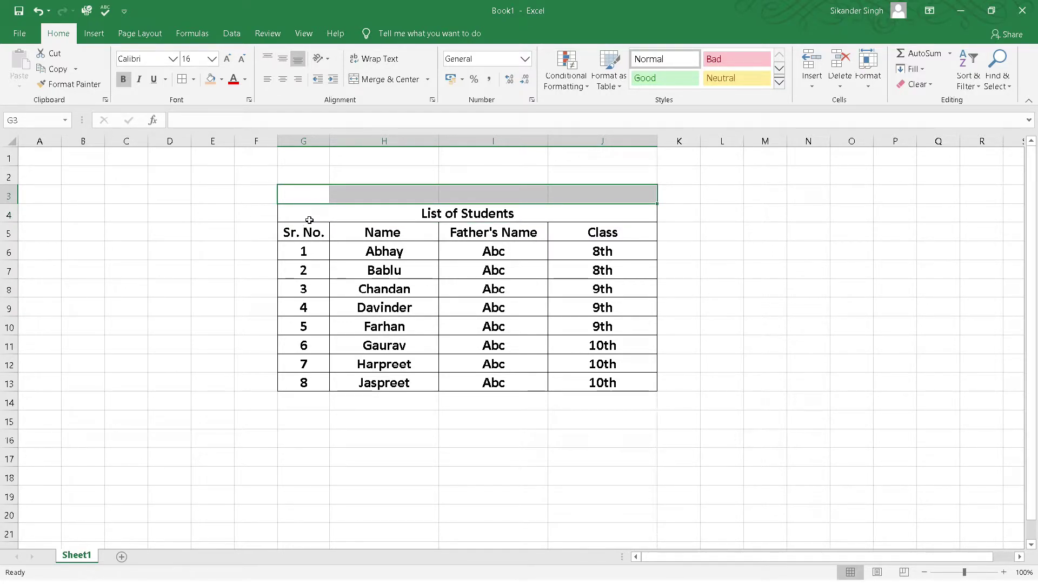
left_click(438, 214)
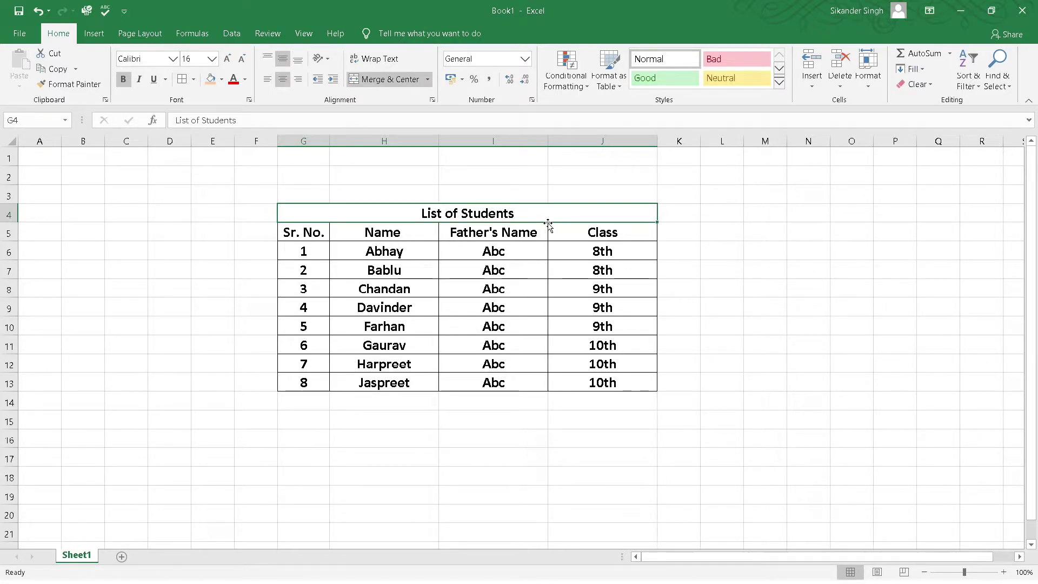
left_click(528, 458)
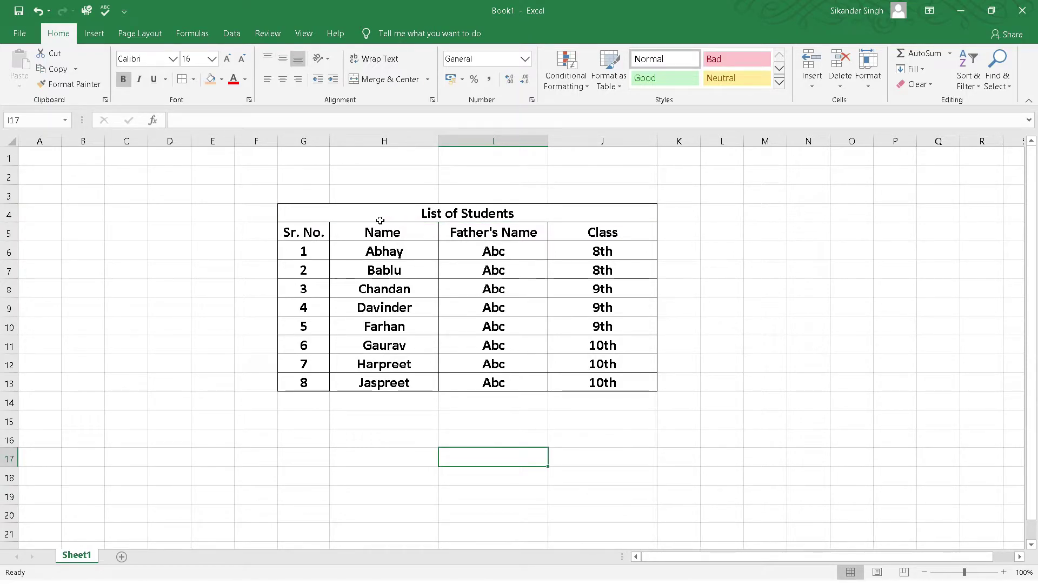
mouse_move(382, 211)
left_mouse_down()
mouse_move(503, 349)
mouse_move(501, 386)
left_mouse_up()
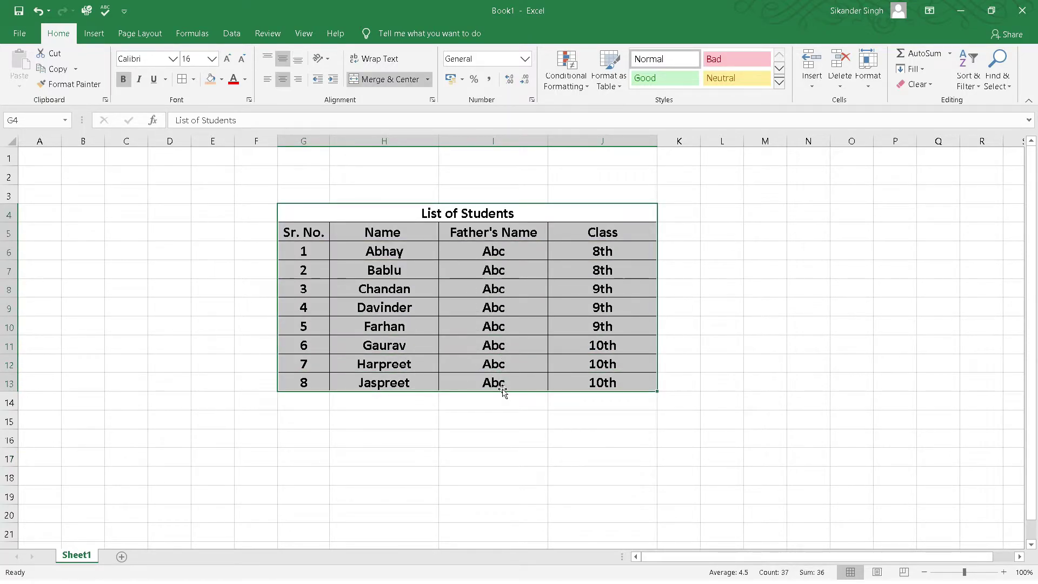
left_click(483, 212)
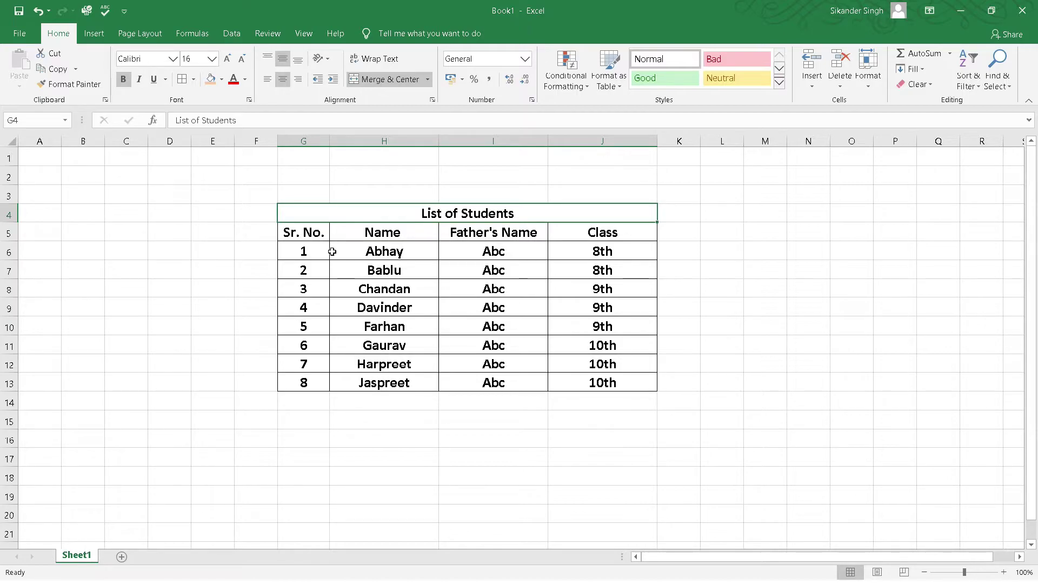
mouse_move(326, 247)
left_mouse_down()
mouse_move(544, 317)
mouse_move(611, 377)
left_mouse_up()
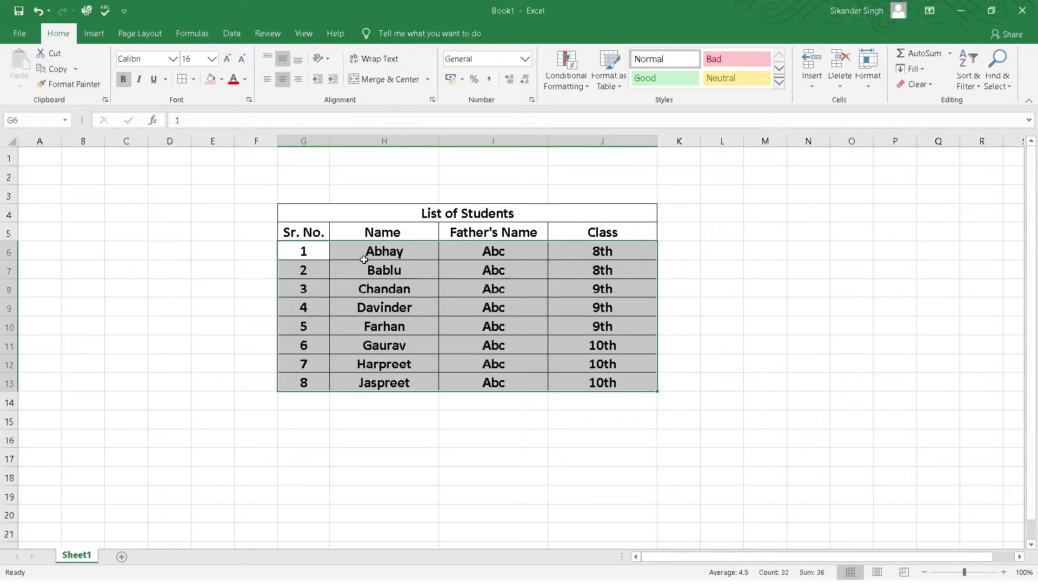
left_click(406, 253)
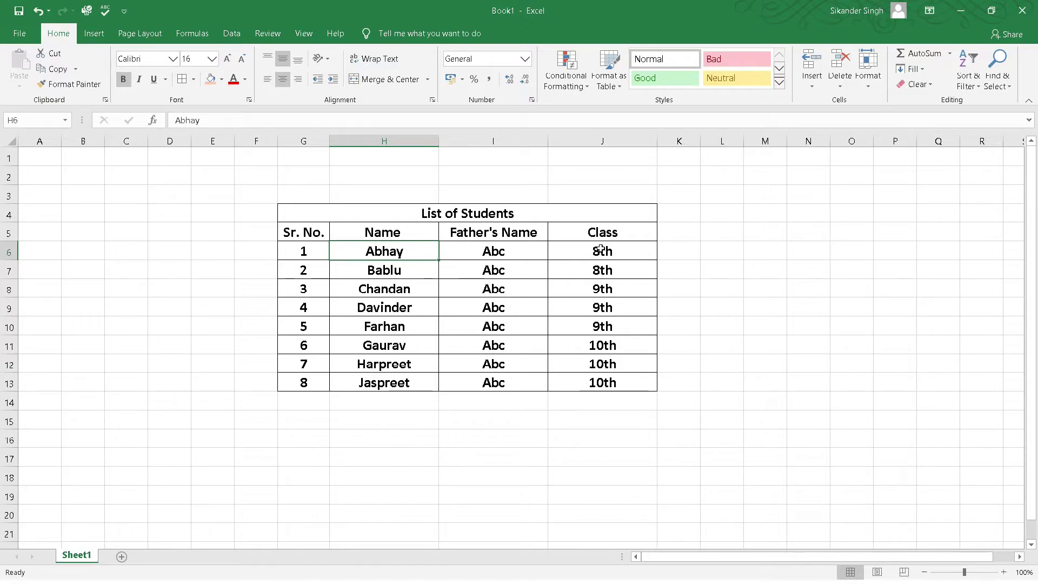
Step: Merge and center the two 8th cells in the Class column (J6:J7), keeping only the upper value
left_click_drag(604, 251, 606, 269)
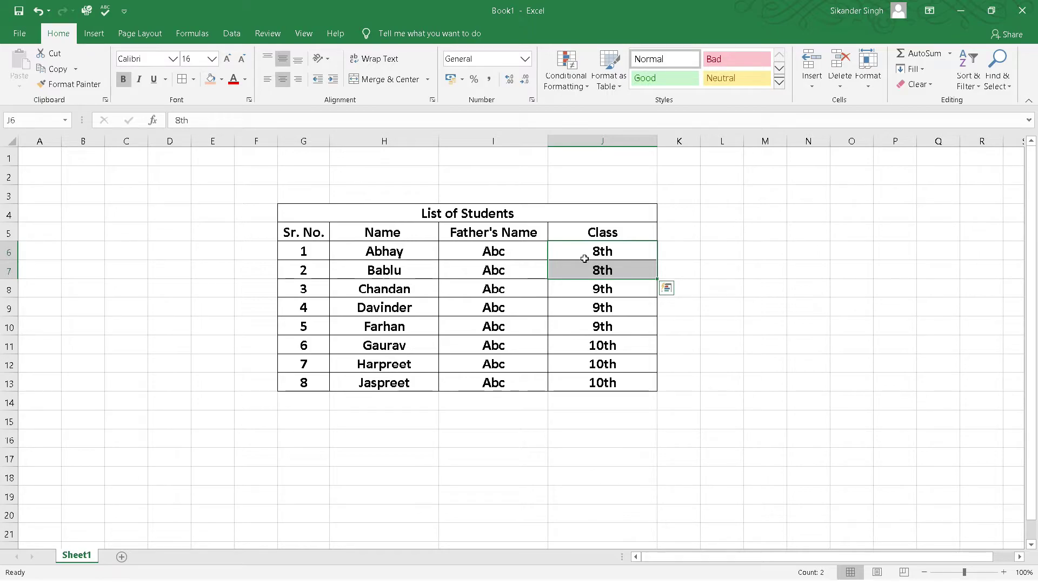
left_click(588, 251)
left_click_drag(588, 251, 600, 276)
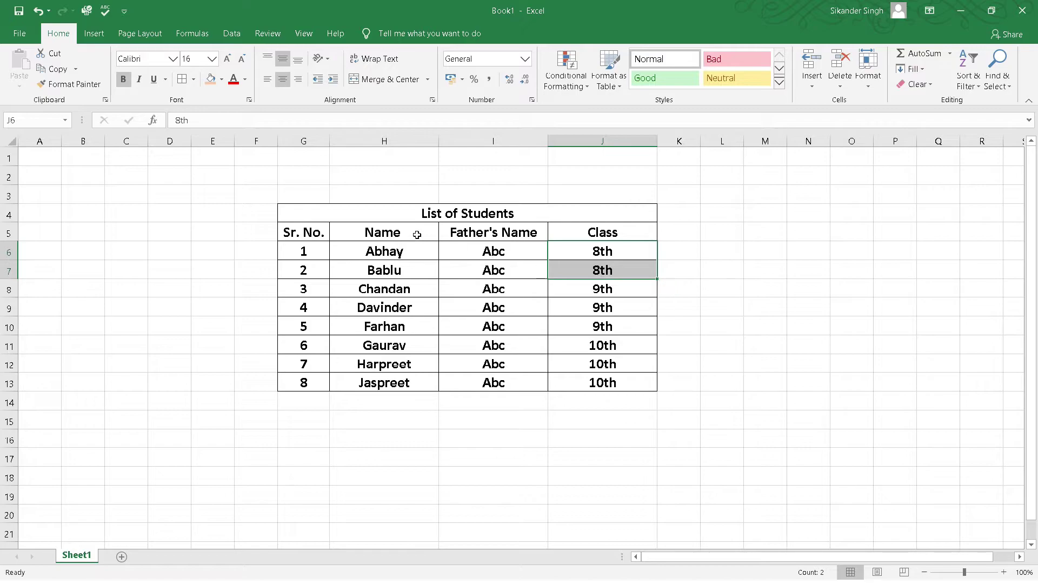
left_click(367, 79)
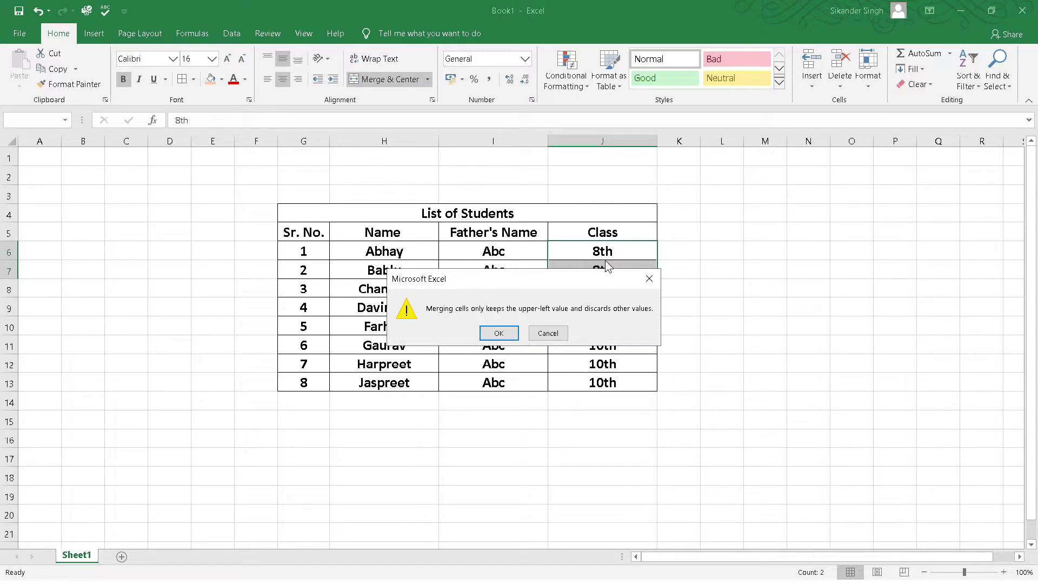
left_click(498, 333)
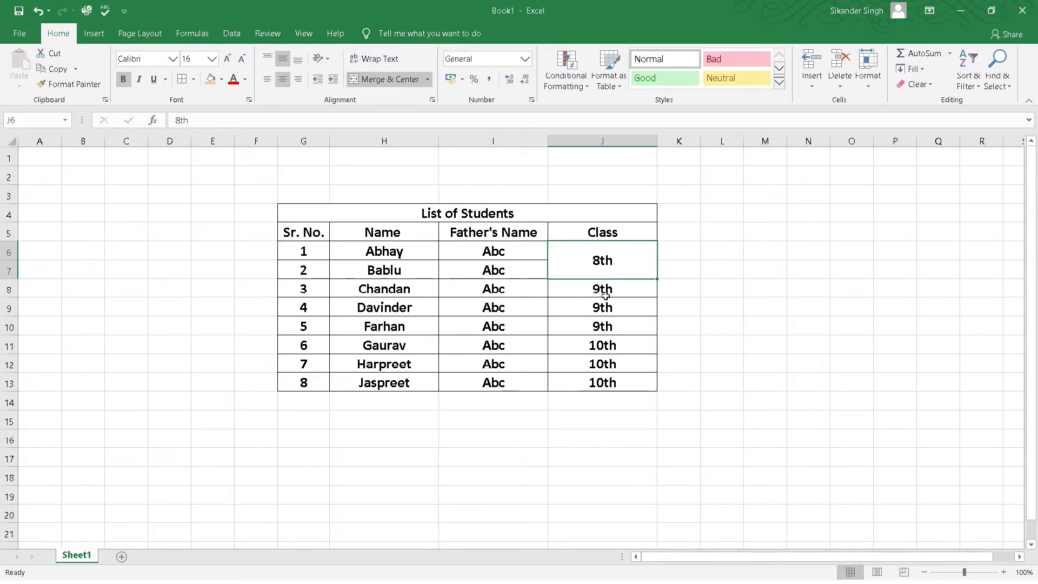
Step: Merge and center the 9th cells (J8:J10) and the 10th cells (J11:J13) in the Class column, each as its own block
left_click_drag(605, 296, 604, 328)
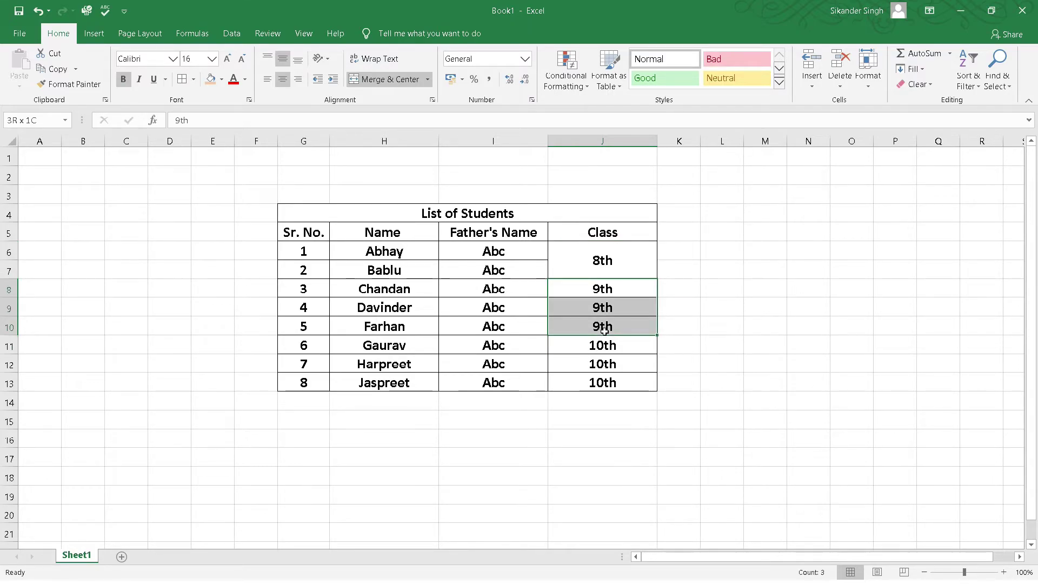
left_click(397, 86)
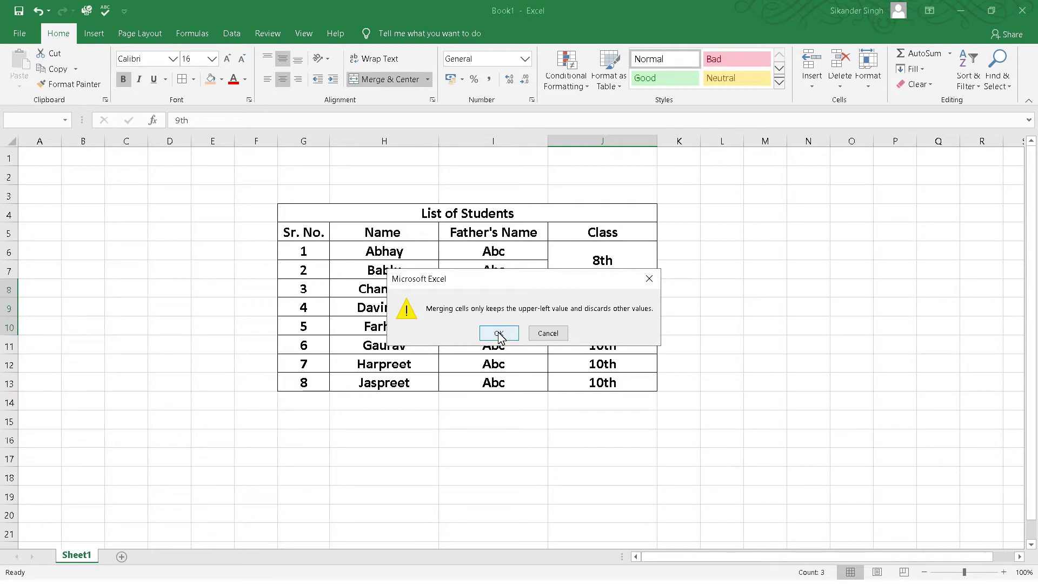
left_click(498, 334)
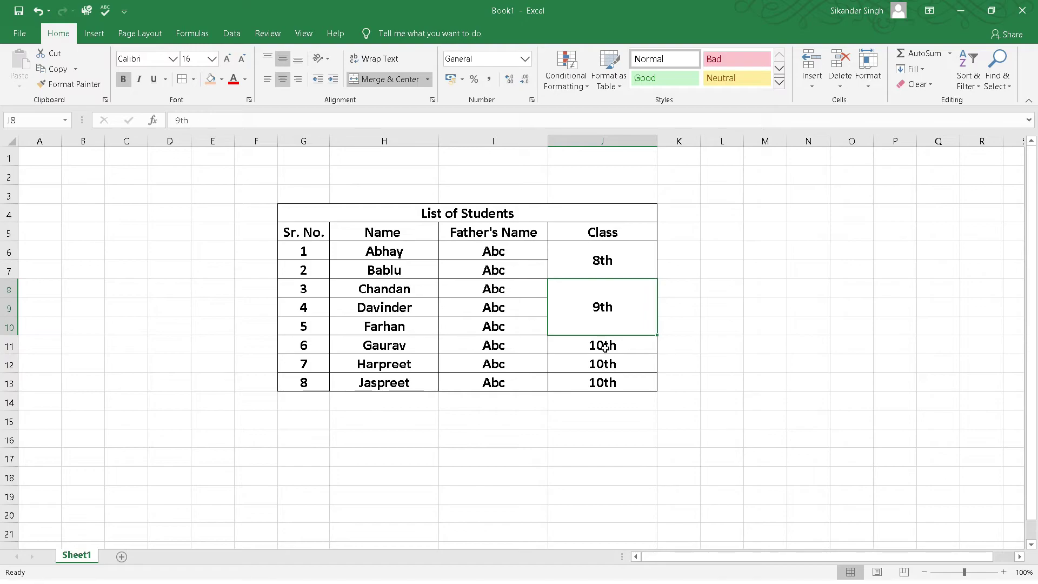
left_click_drag(604, 346, 607, 384)
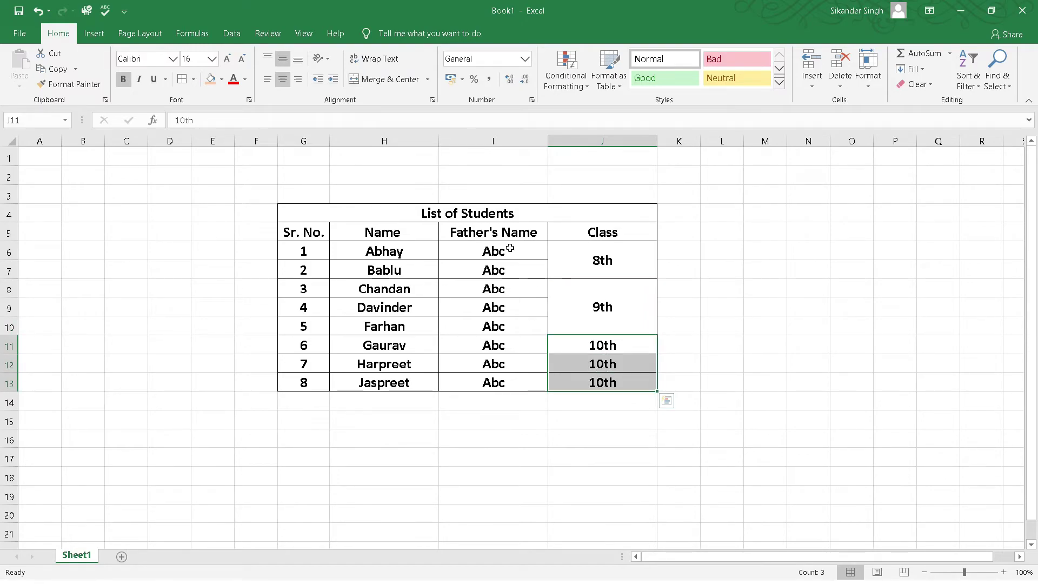
left_click(385, 79)
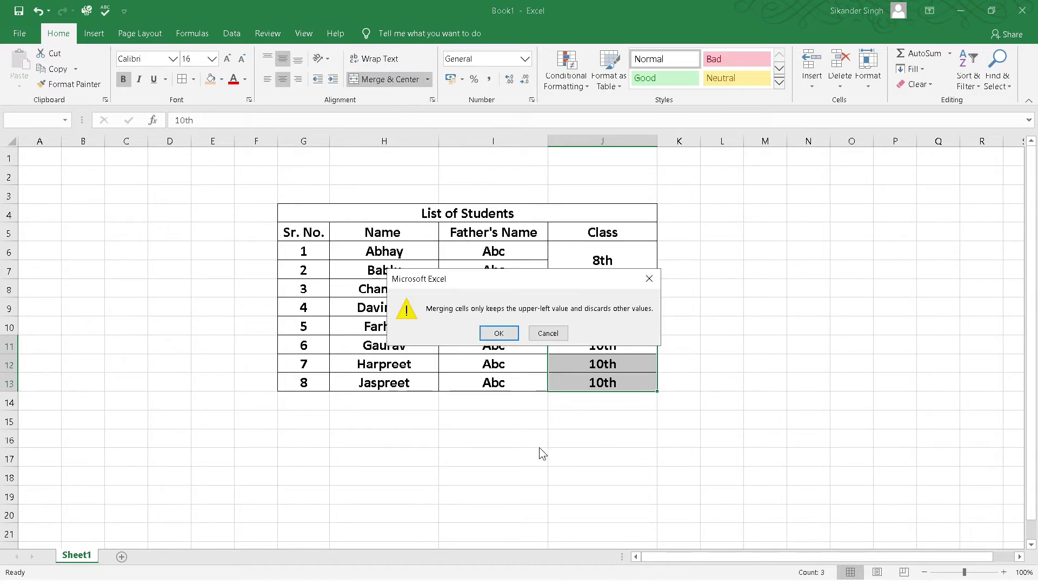
left_click(498, 334)
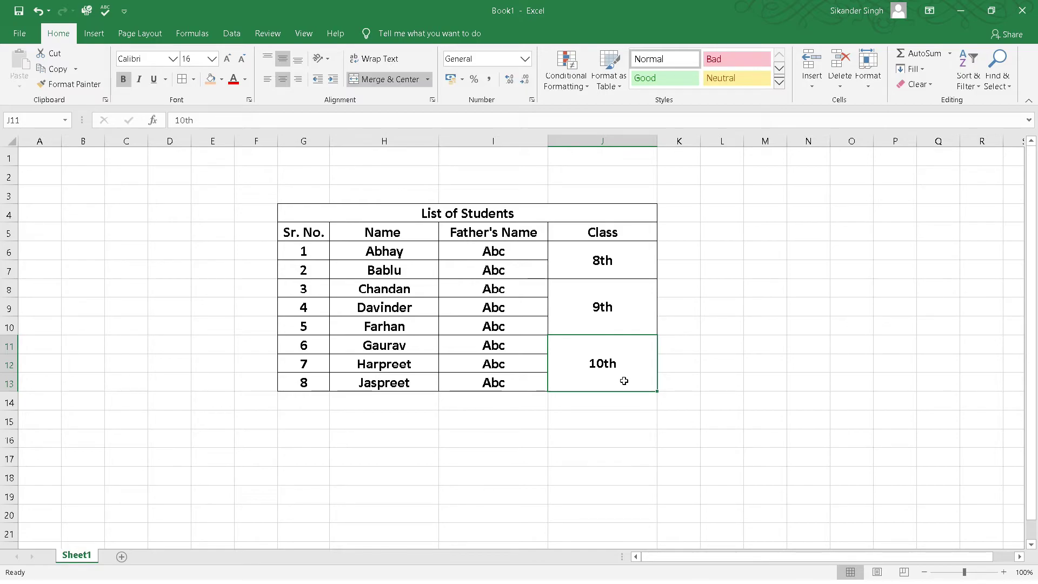
Step: Fill the 8th class rows (G6:J7) with light gold and the 9th class rows (G8:J10) with light blue
left_click_drag(308, 250, 590, 269)
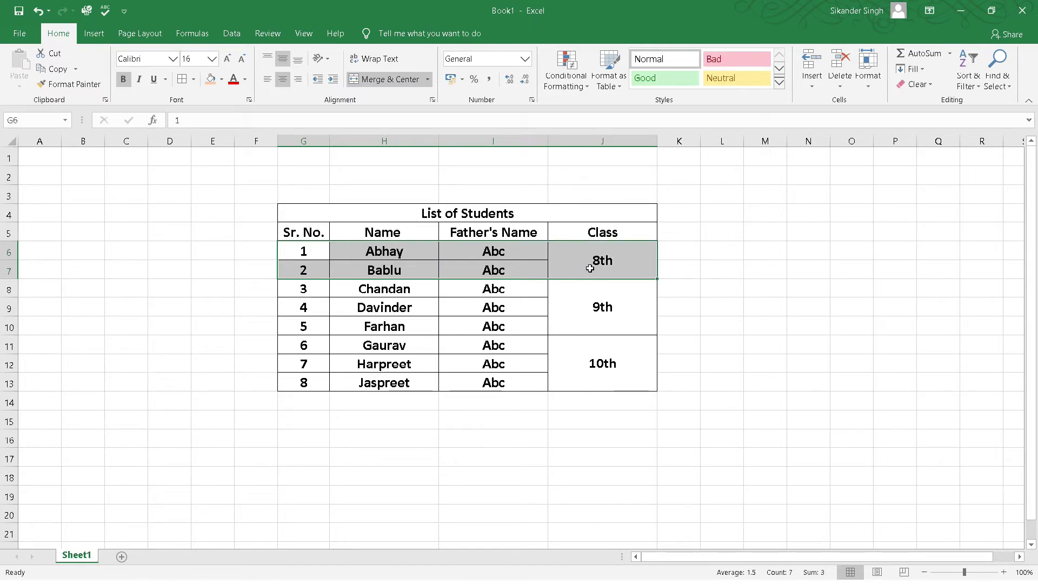
left_click(221, 80)
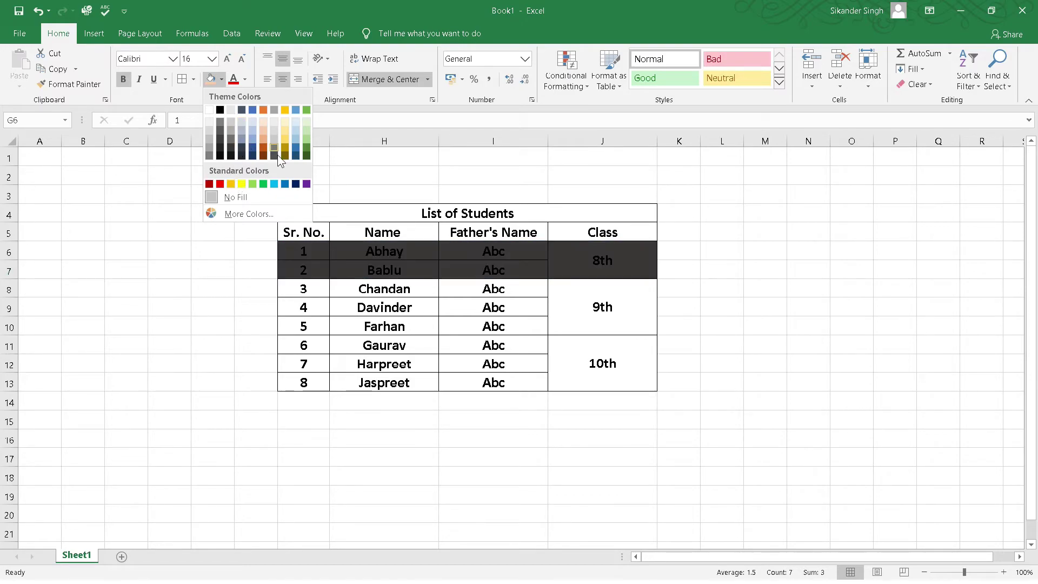
left_click(283, 140)
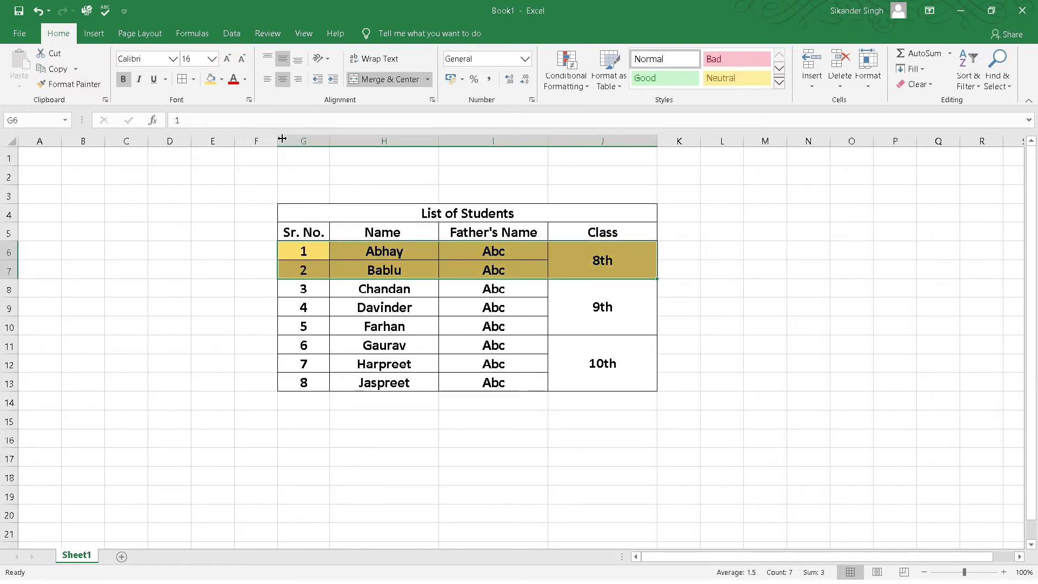
left_click(617, 314)
left_click_drag(617, 314, 323, 314)
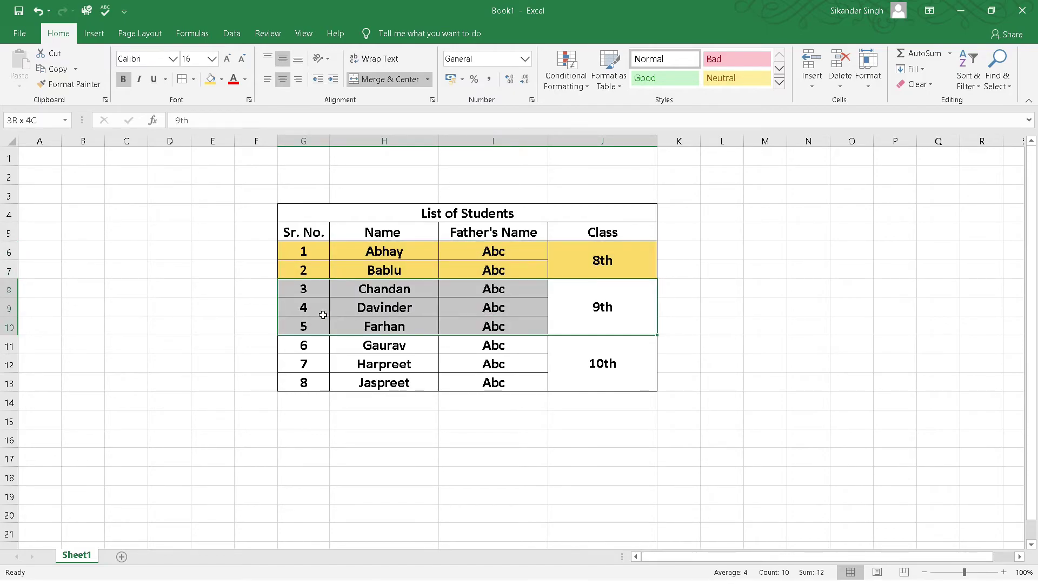
left_click(221, 82)
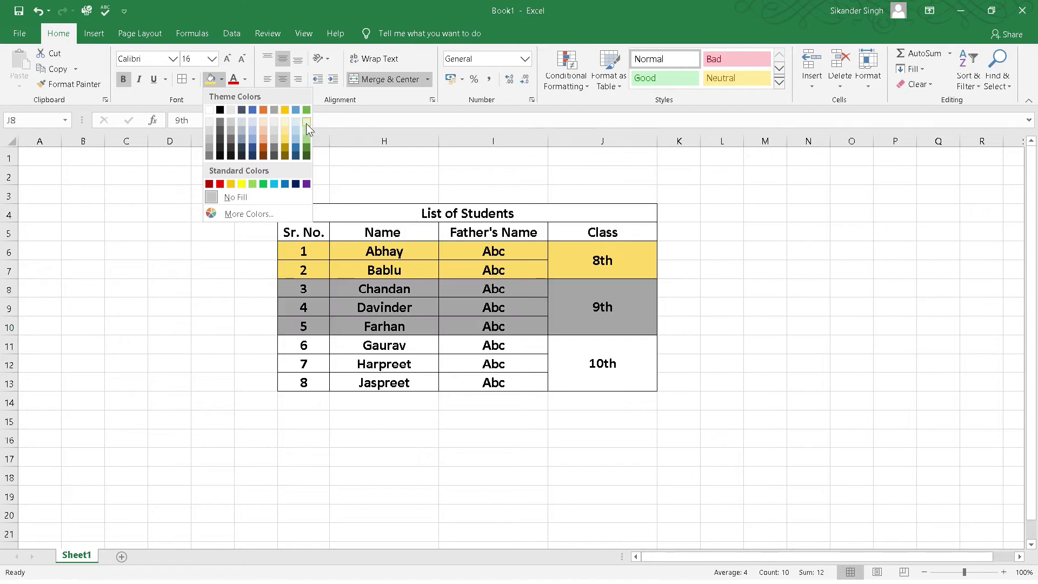
left_click(295, 138)
Step: Fill the 10th class rows (G11:J13) with light green
left_click_drag(594, 362, 313, 373)
left_click(221, 80)
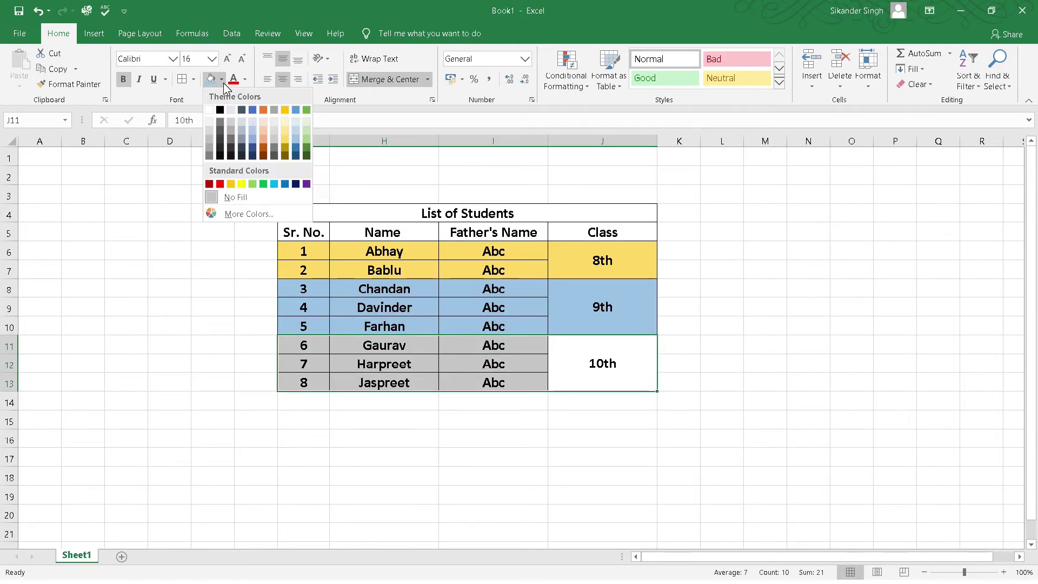
left_click(306, 143)
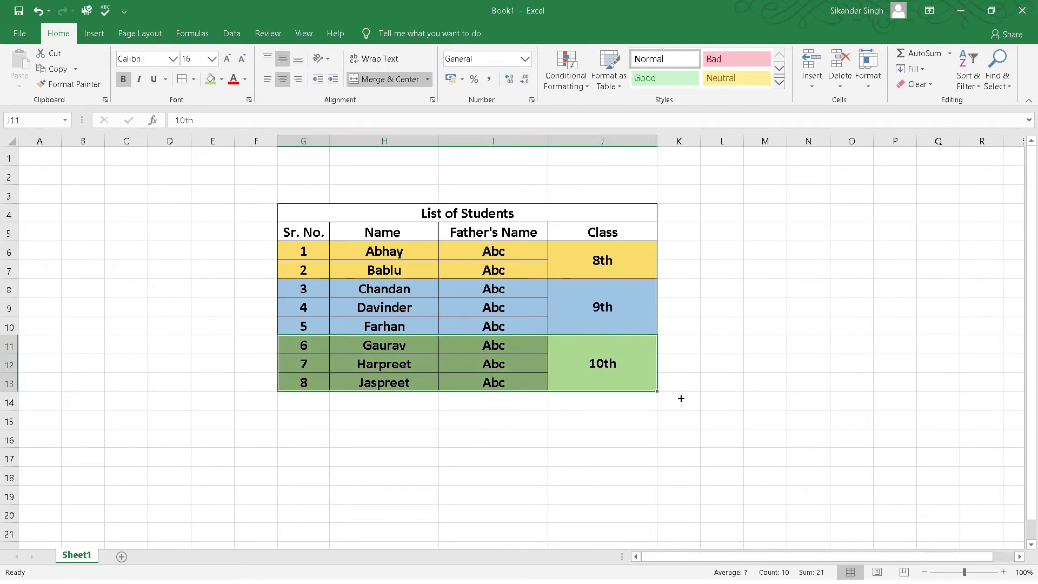
left_click(704, 454)
Step: Fill the merged "List of Students" title with standard yellow and the column header row (G5:J5) with gray
left_click(352, 212)
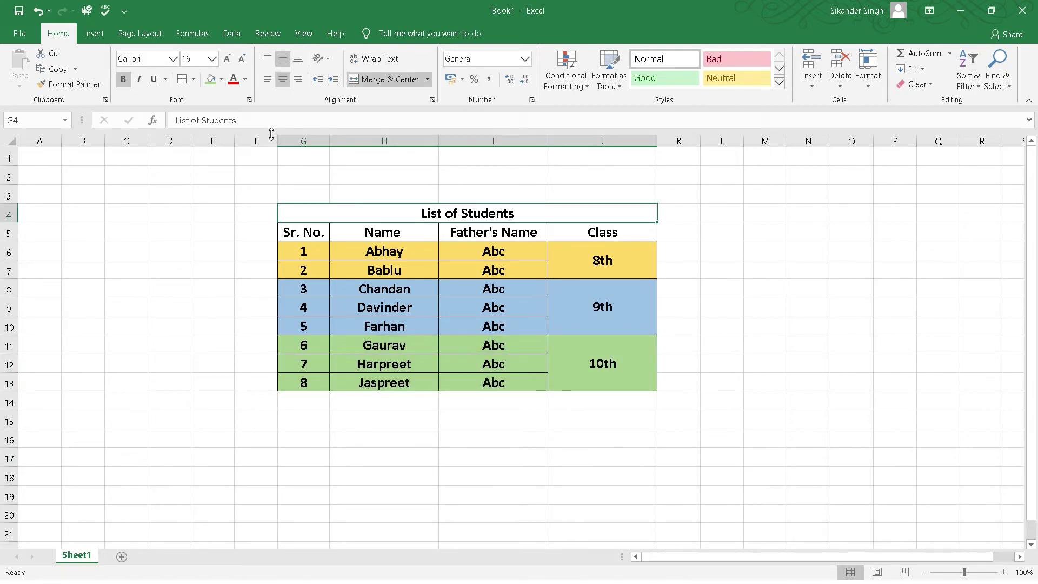
left_click(221, 80)
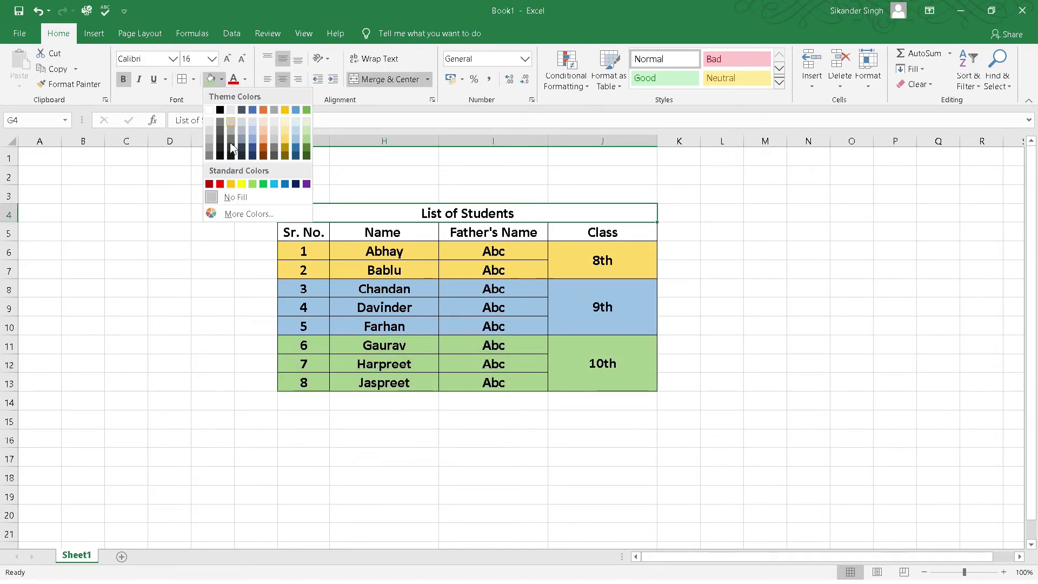
left_click(242, 183)
left_click_drag(324, 231, 600, 233)
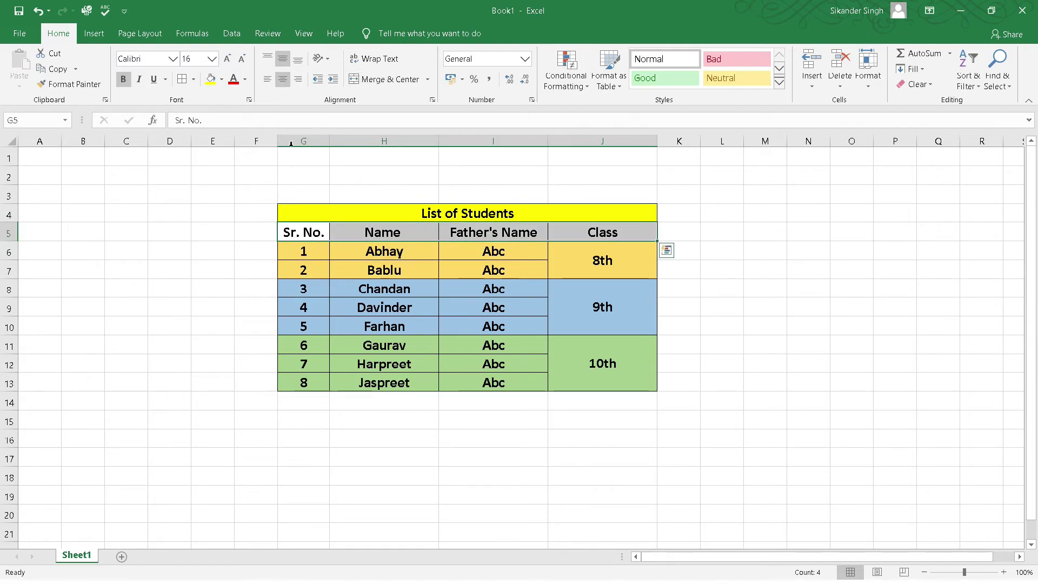
left_click(221, 79)
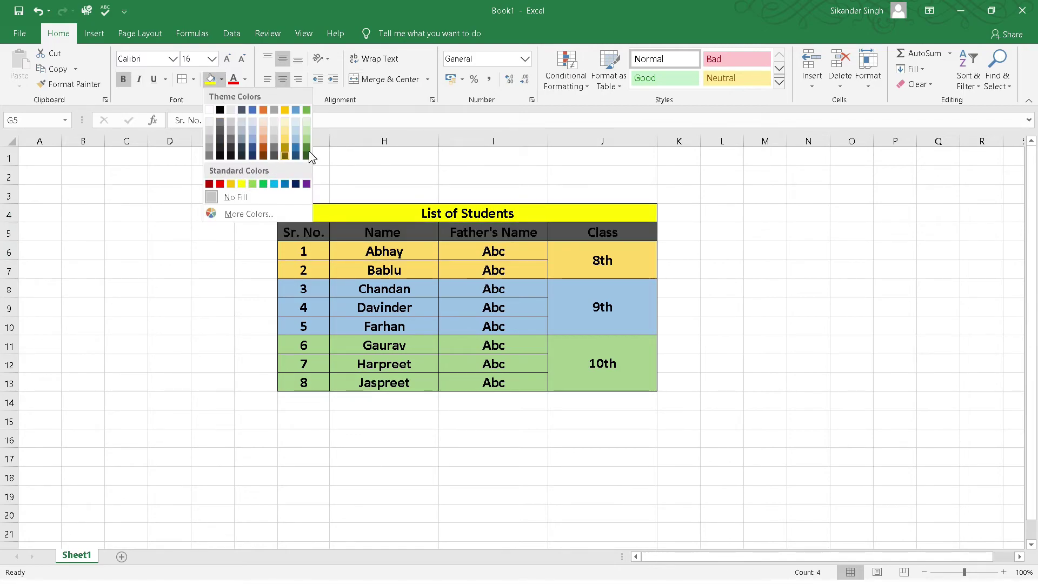
left_click(275, 109)
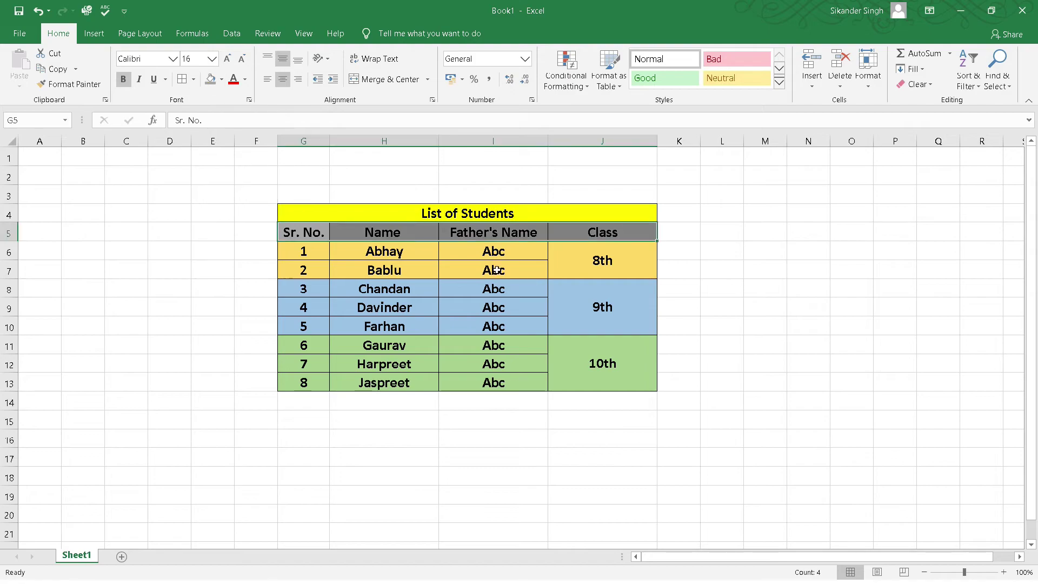
left_click(760, 363)
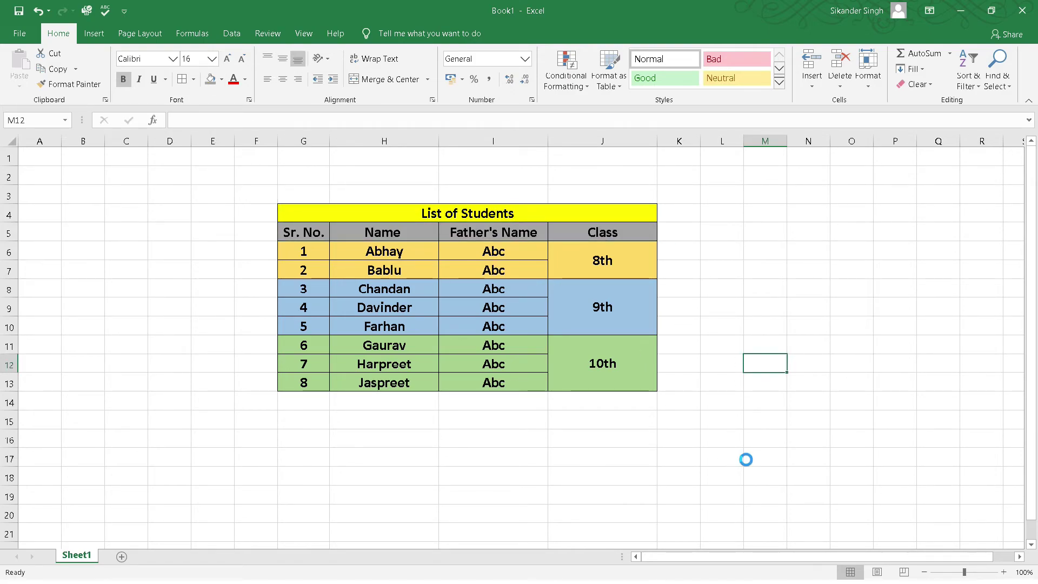
scroll(746, 459, "up", 3)
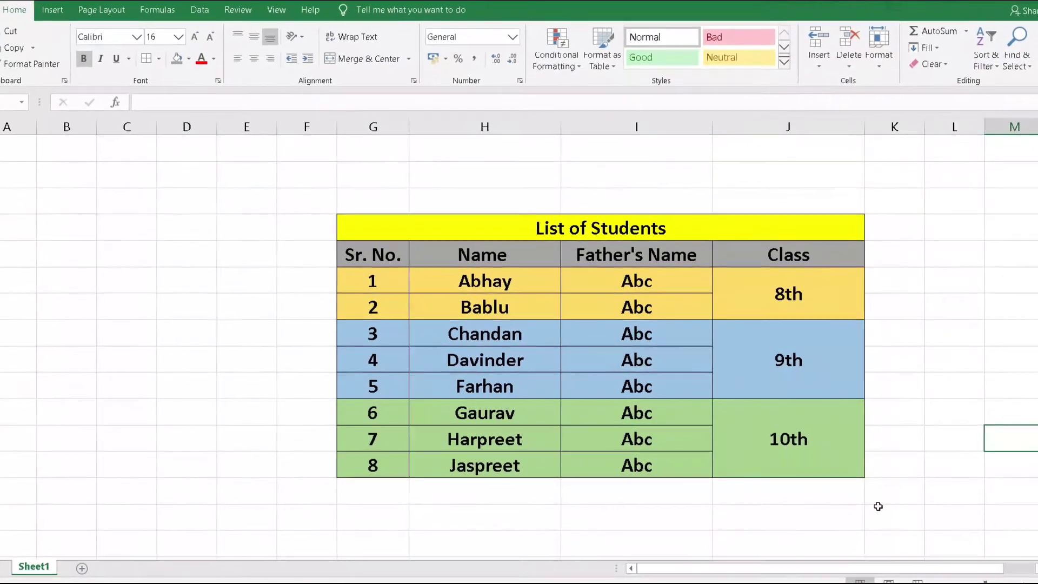
left_click(788, 336)
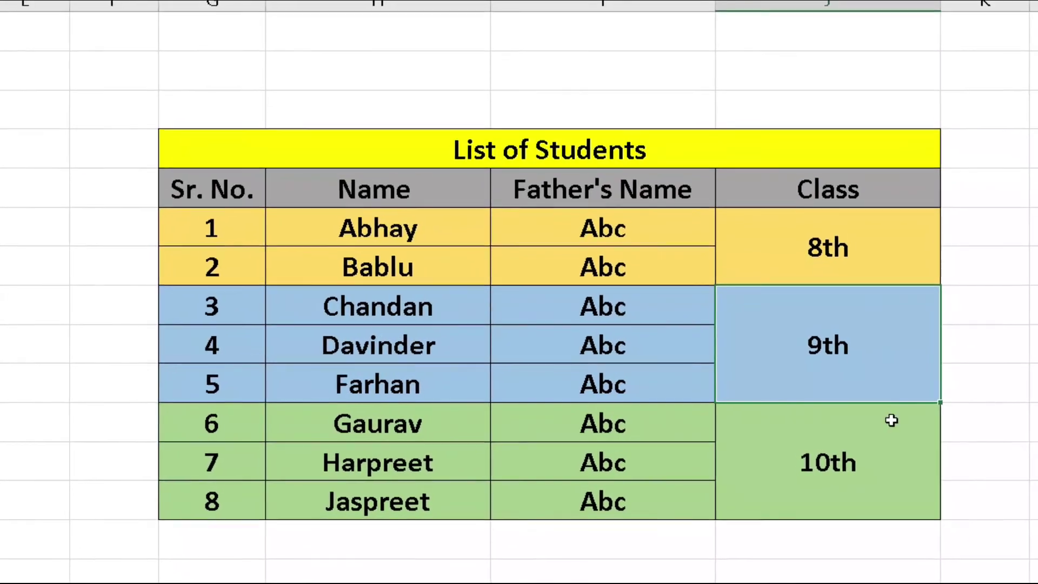
left_click(861, 456)
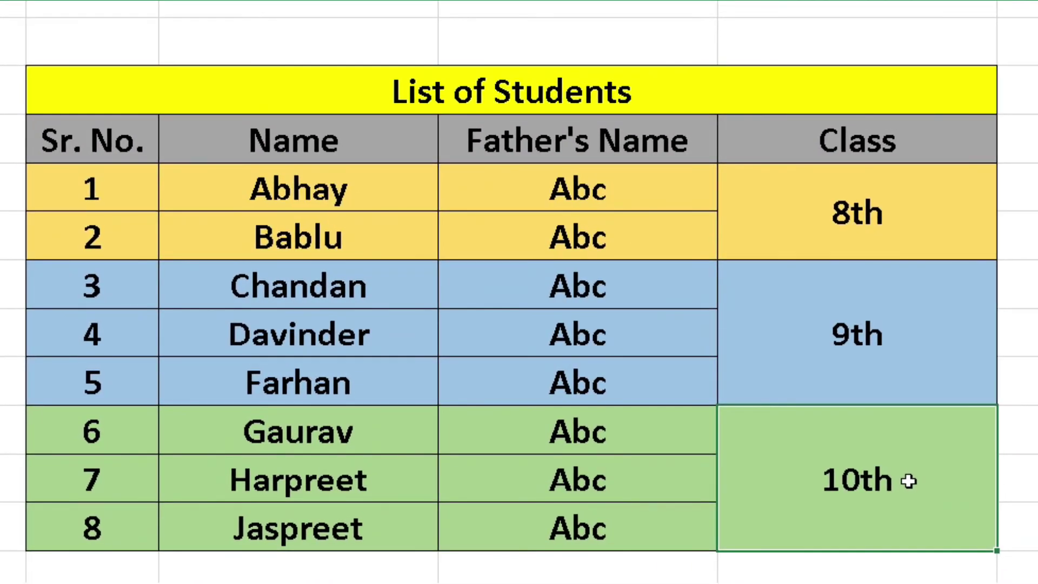